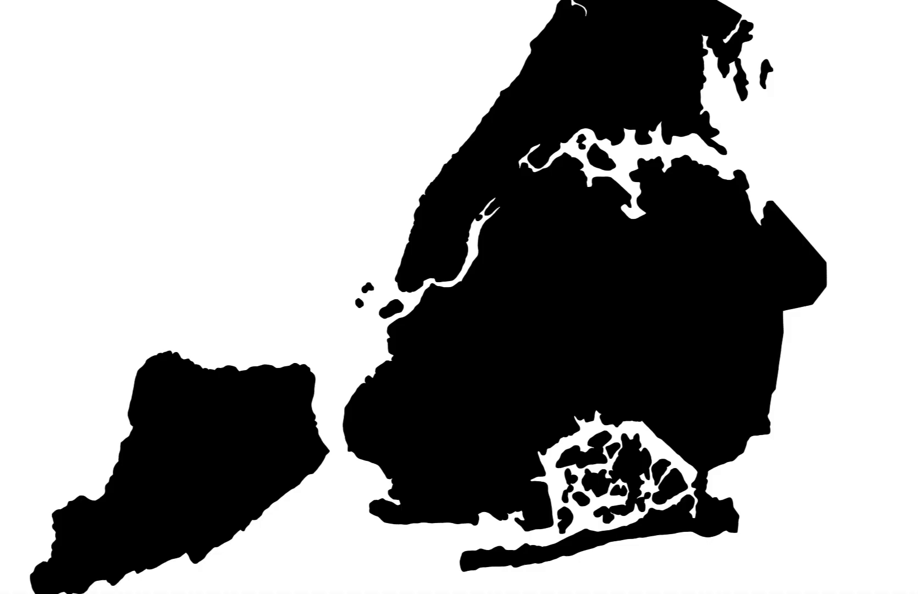
Open the texas takeover.jpeg image from the Downloads folder as a reference.
click(25, 0)
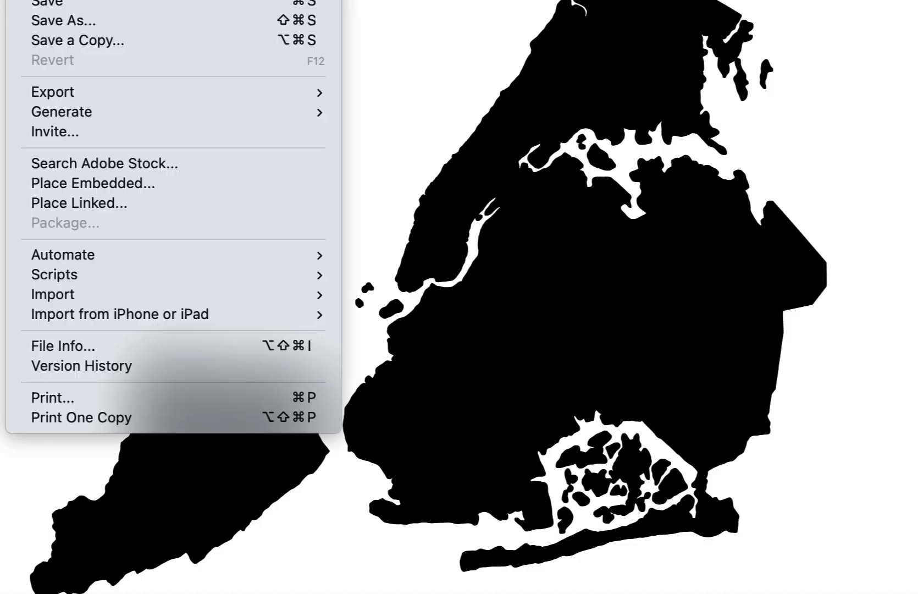
click(61, 0)
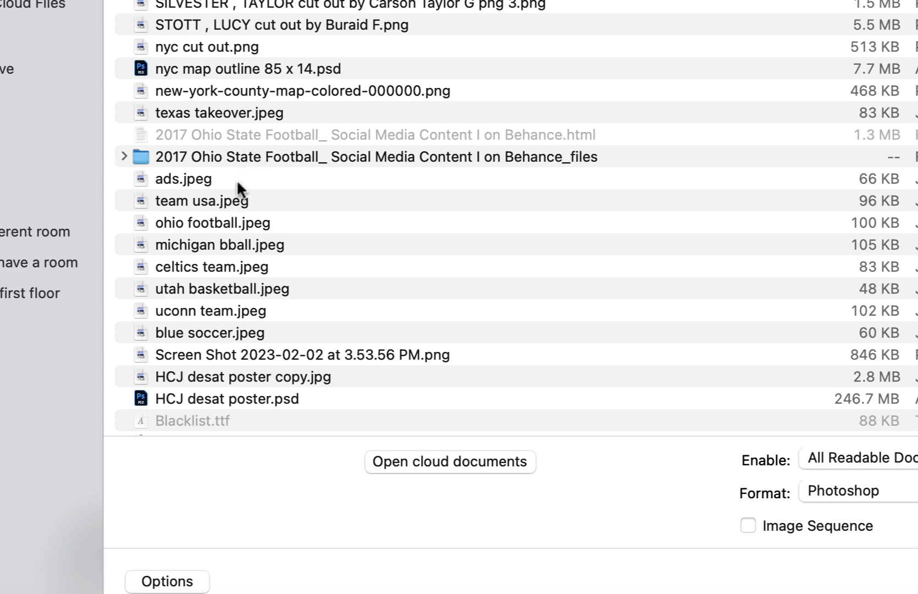
double_click(223, 113)
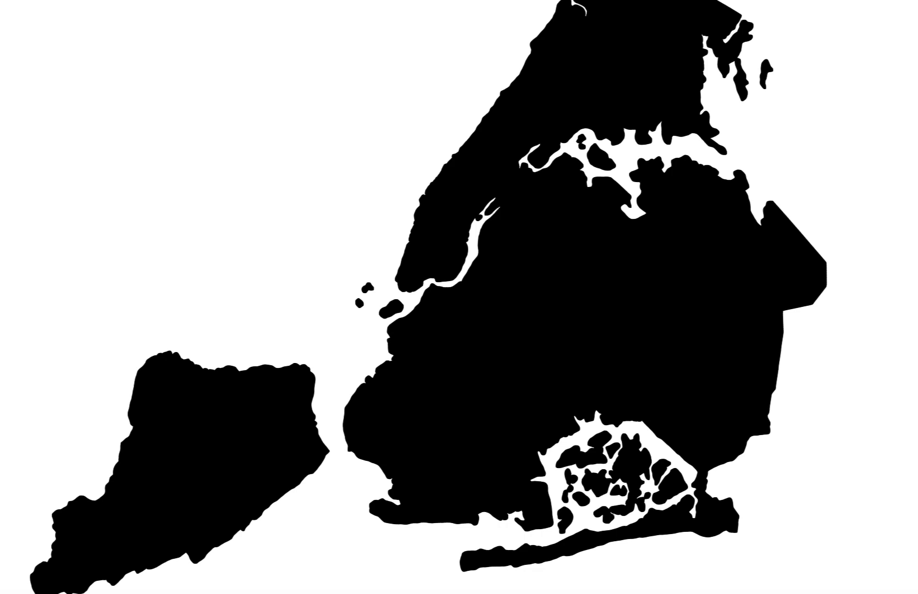
click(22, 1)
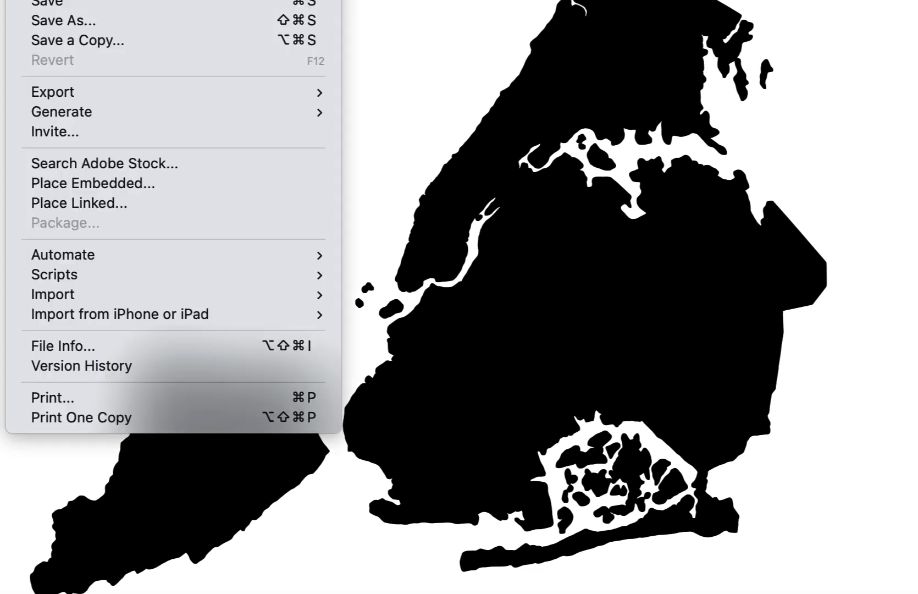
key(super+o)
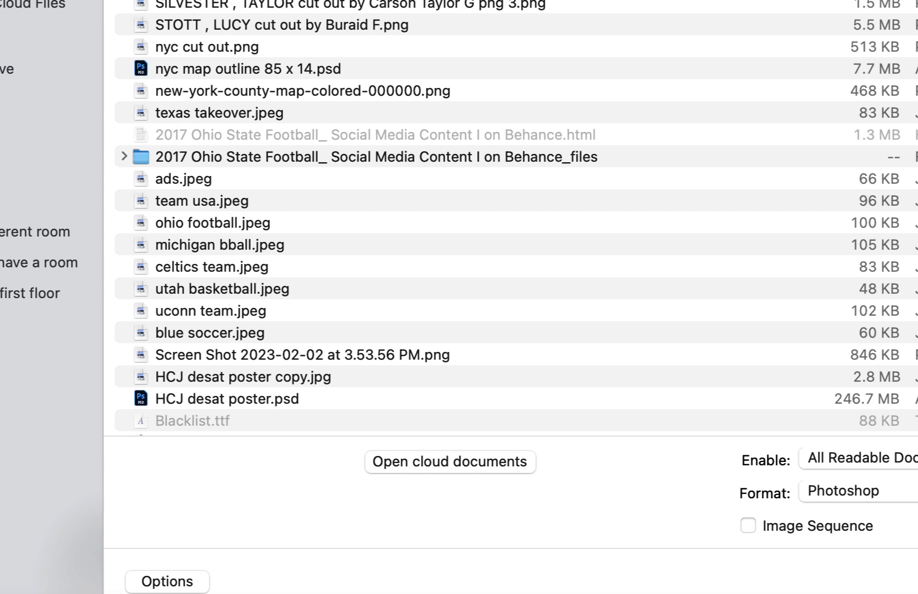
key(Escape)
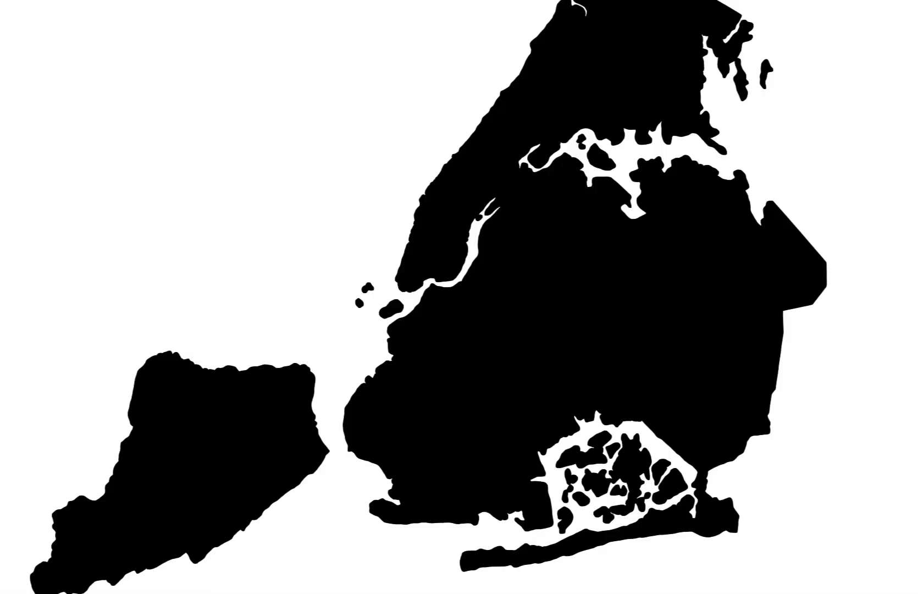
click(850, 592)
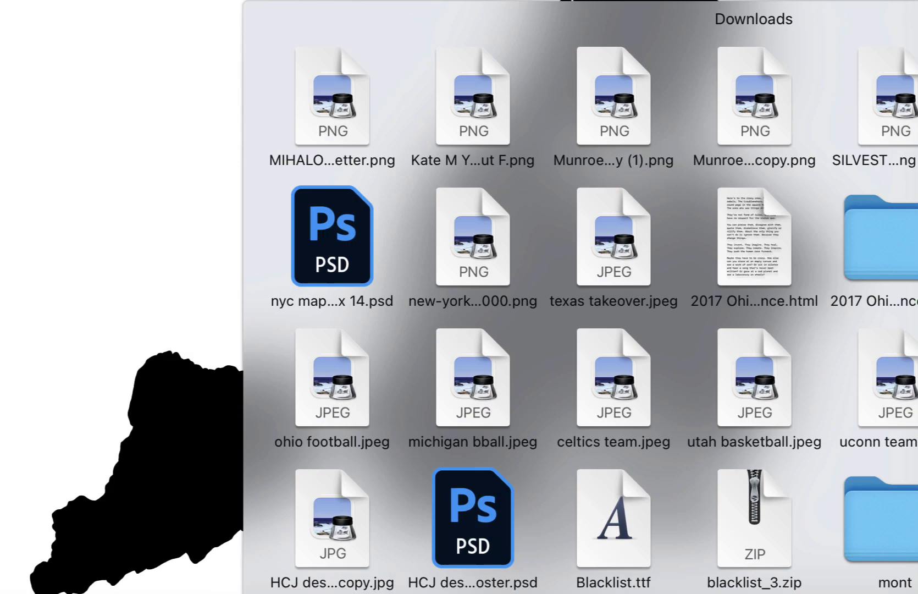
key(Escape)
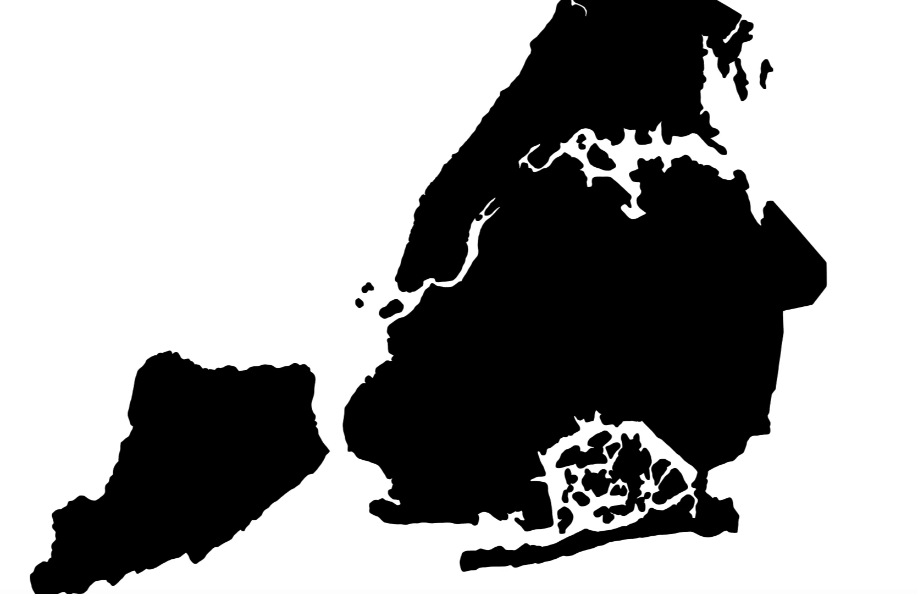
Place the five basketball player cut-out PNGs from the Downloads folder into the New York City map document.
key(super+o)
key(Down)
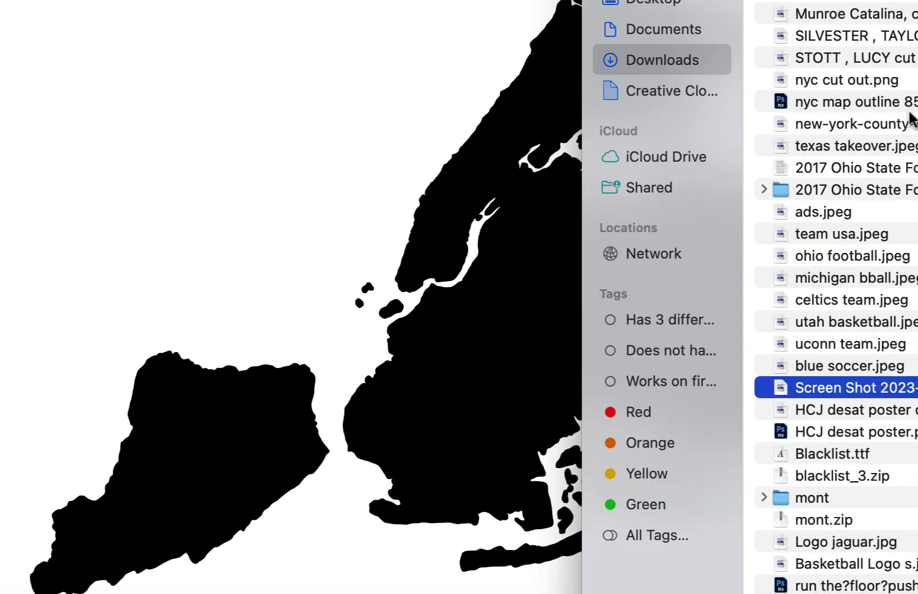
click(868, 60)
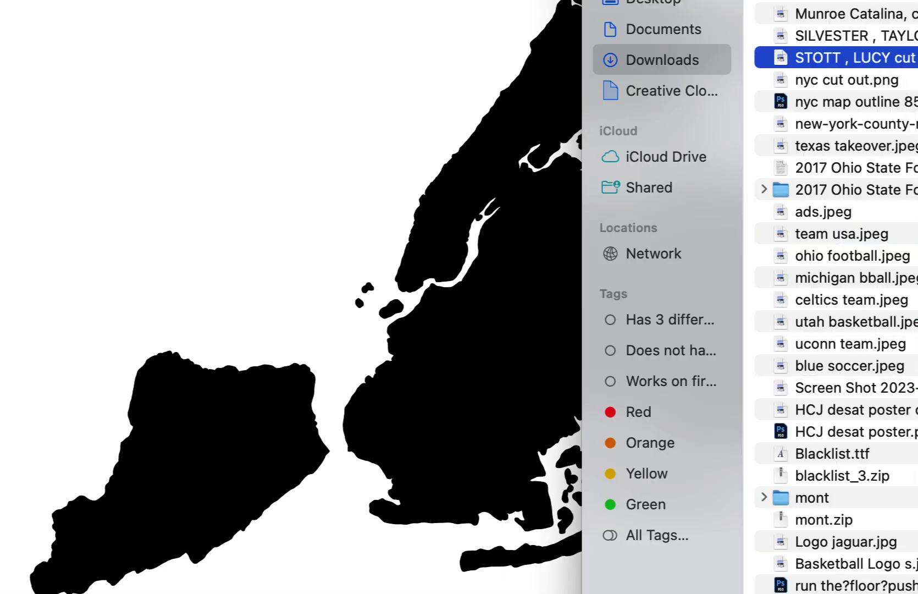
shift+click(871, 0)
super+click(891, 16)
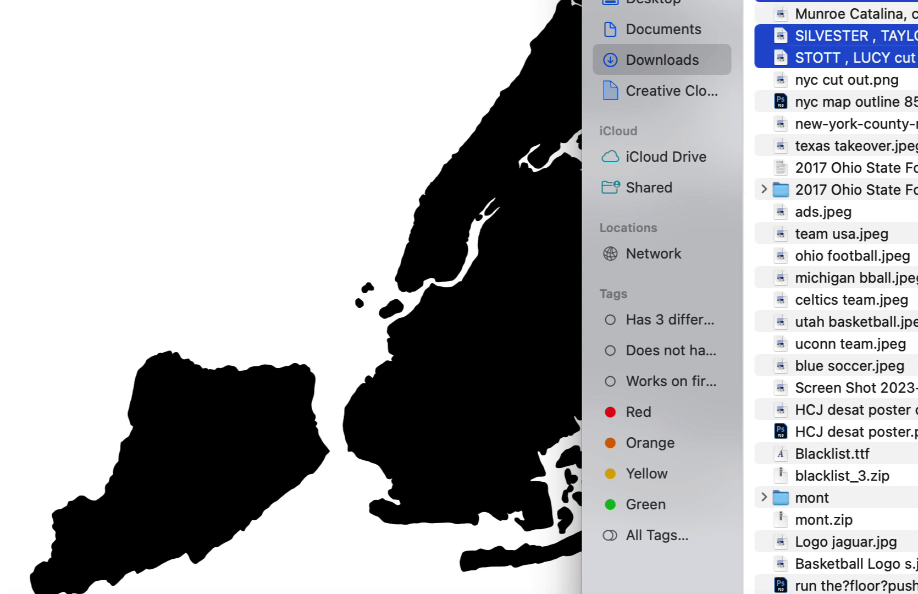
drag(841, 47, 379, 143)
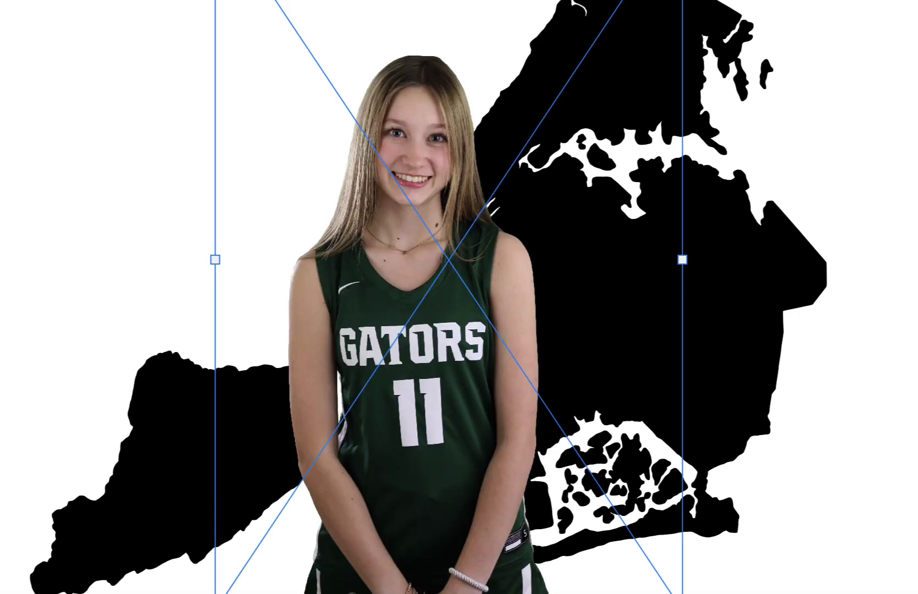
key(Return)
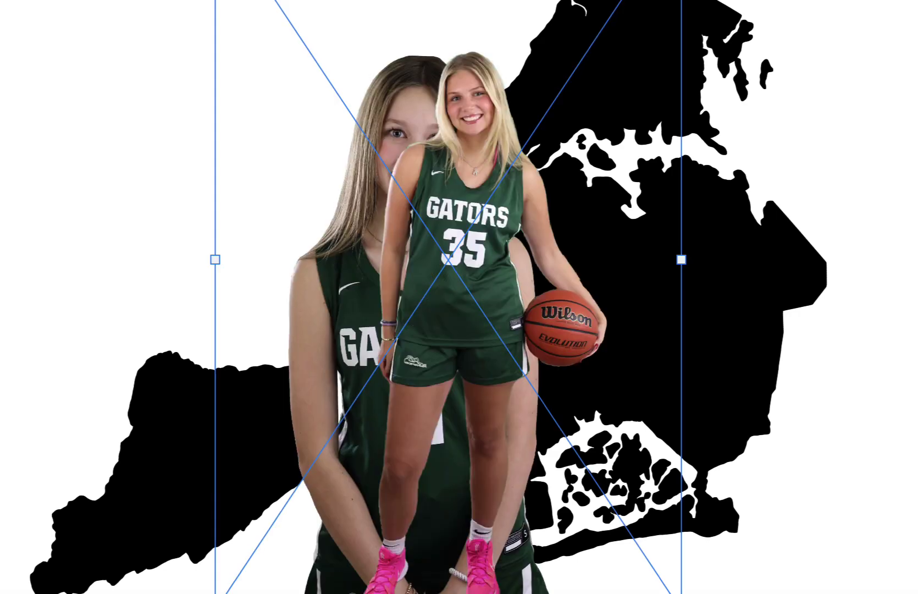
key(Return)
key(Return)
key(Return)
key(Return)
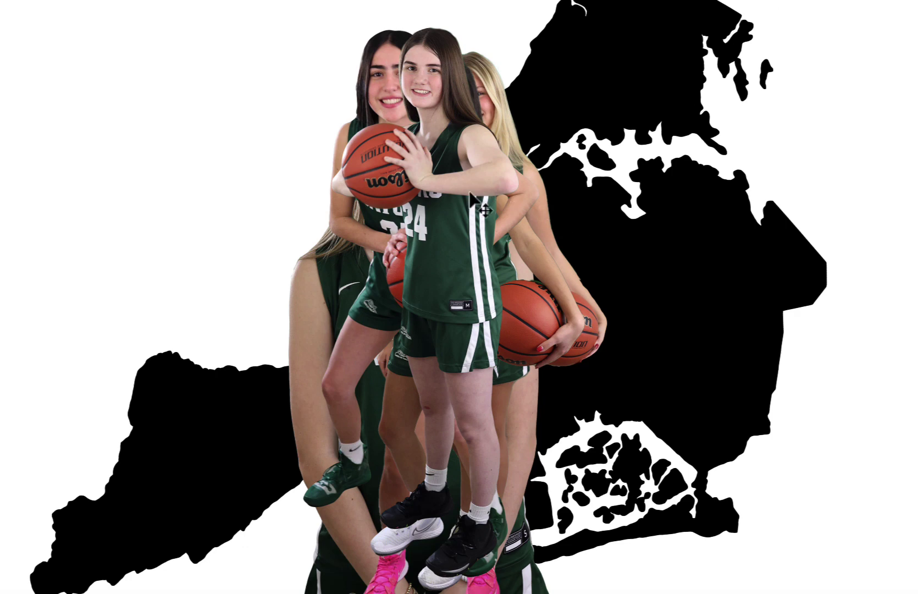
Move the number 24 player onto the map's eastern side and mask her layer with the map's outline.
drag(457, 234, 726, 350)
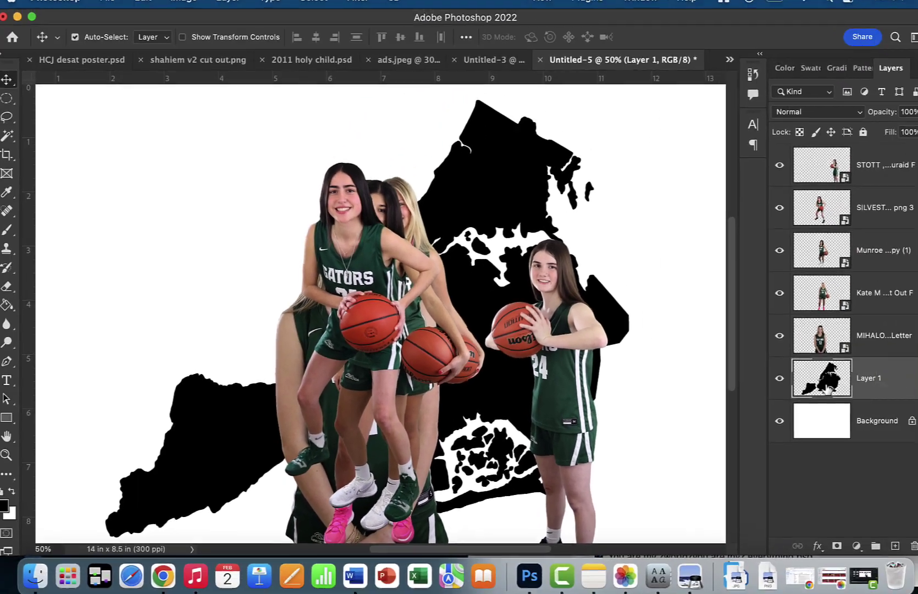
click(822, 381)
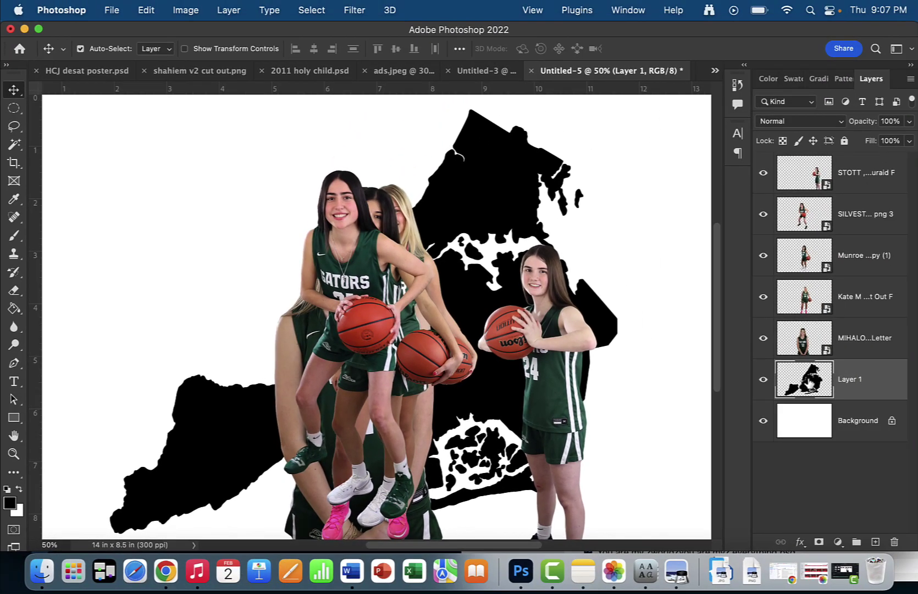
super+click(811, 385)
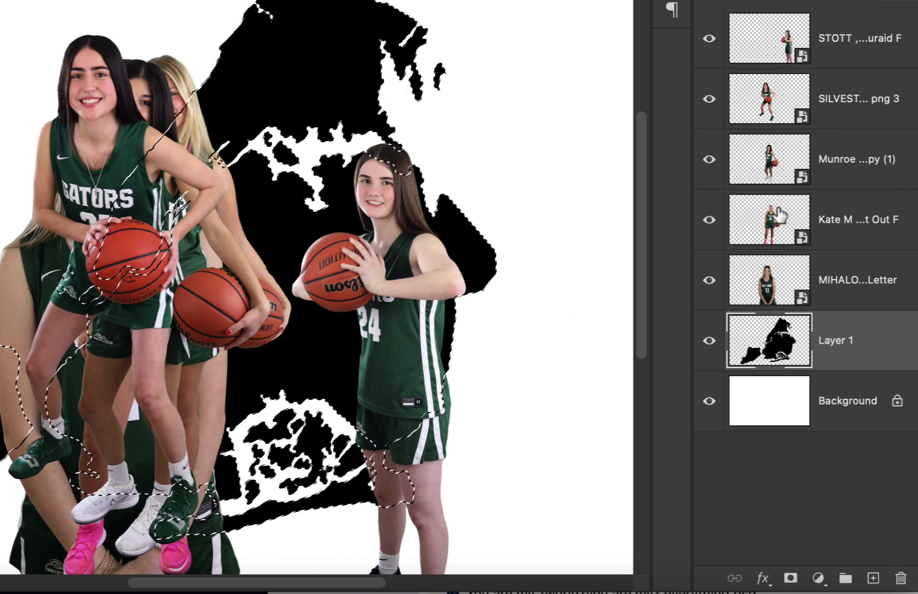
click(770, 54)
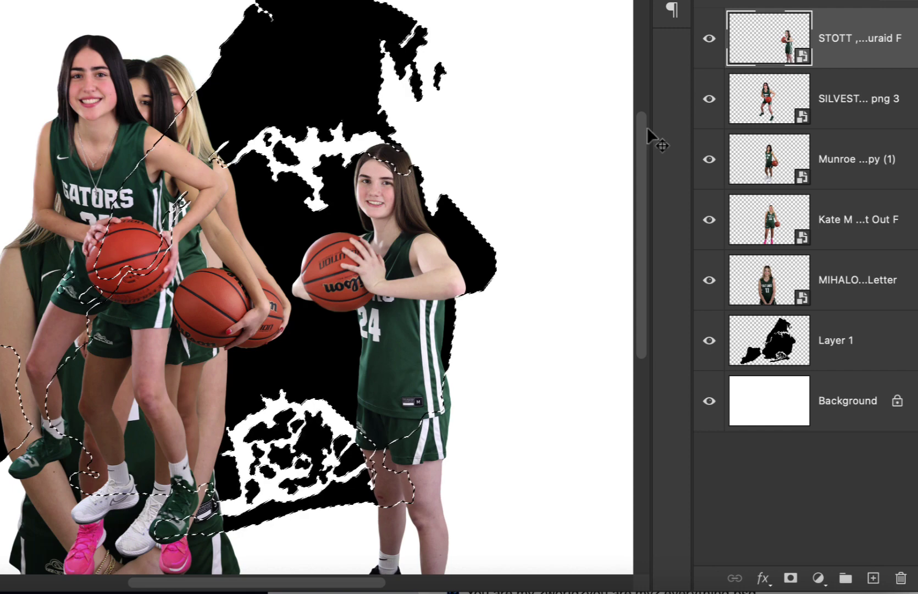
click(790, 577)
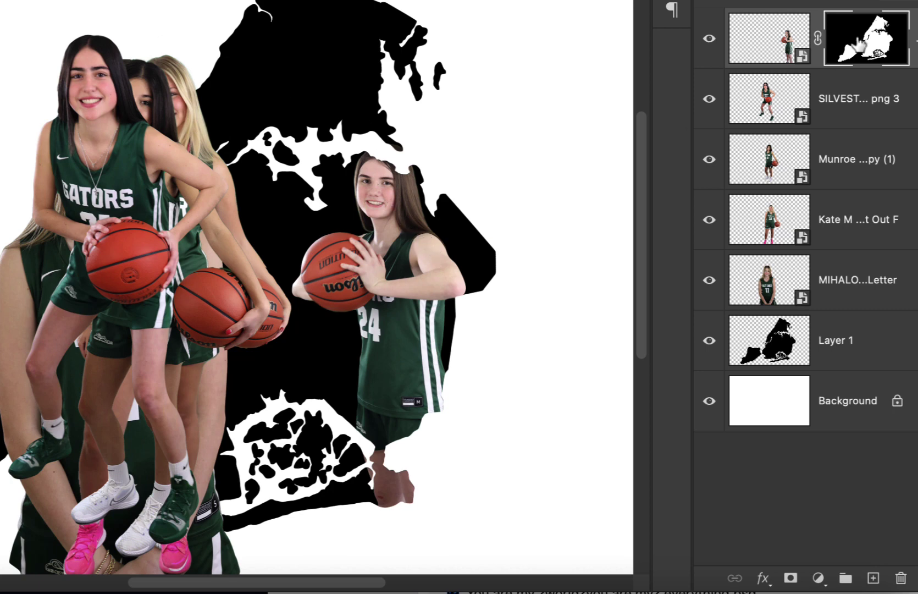
Unlink the number 24 player's layer mask and move her image onto the map's separate southwestern island.
click(818, 43)
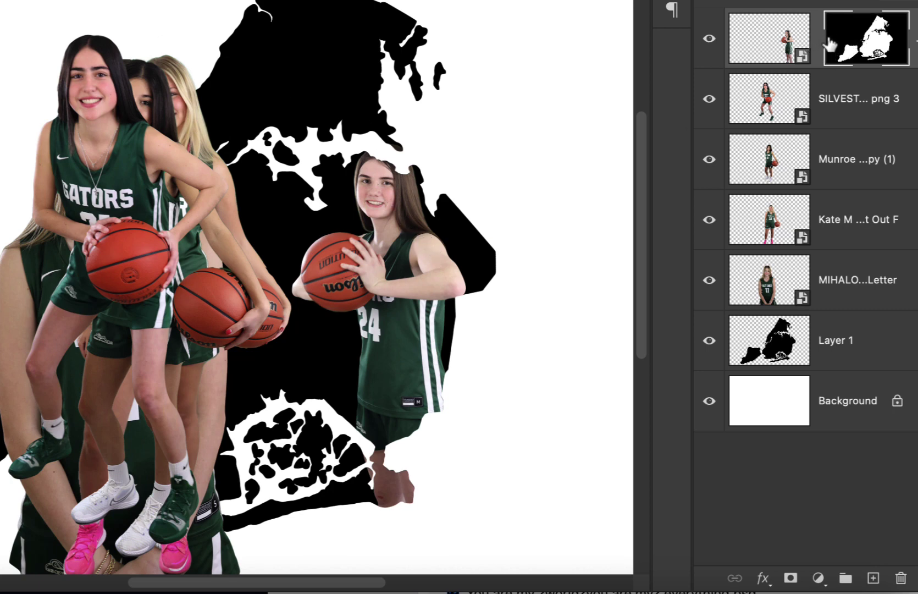
click(760, 47)
drag(410, 299, 16, 437)
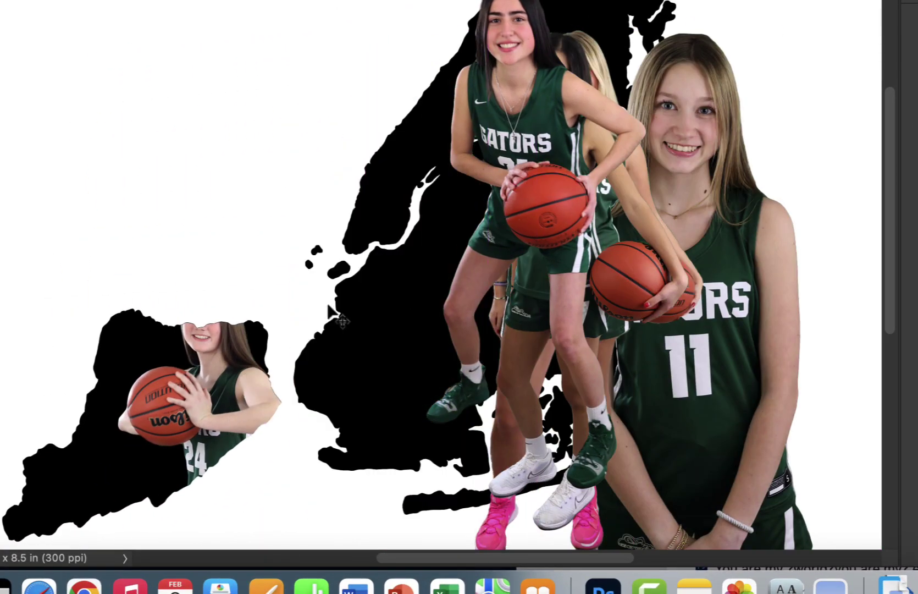
drag(214, 370, 262, 355)
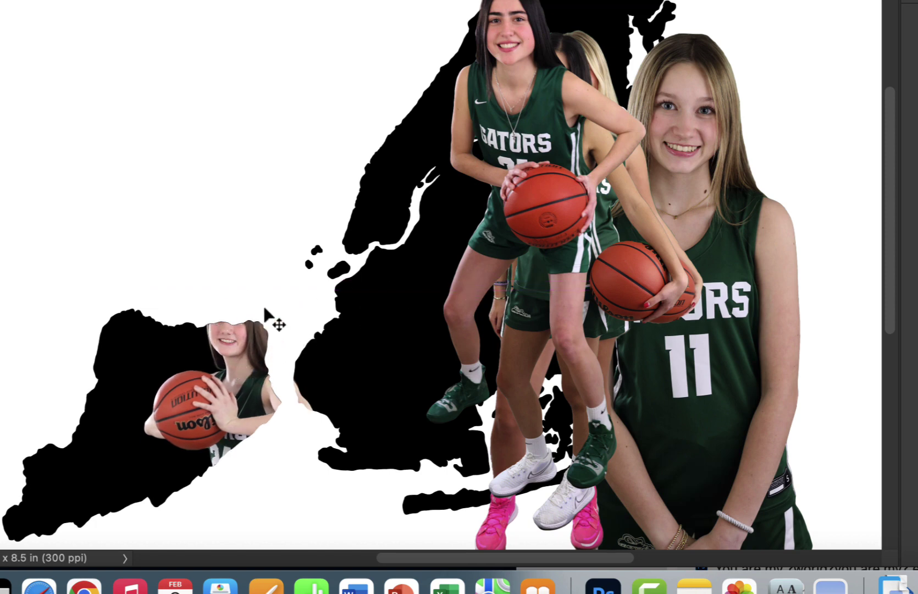
Paint on the number 24 player's layer mask to reveal her head and hair above the island's edge.
key(super+plus)
key(super+plus)
key(super+plus)
drag(76, 353, 415, 25)
drag(127, 316, 352, 123)
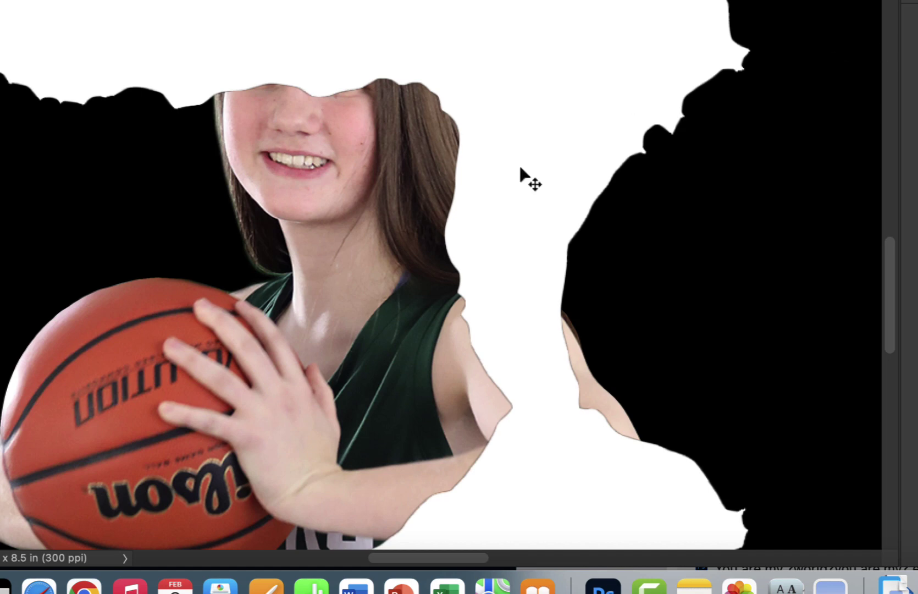
key(b)
mouse_move(306, 96)
mouse_down()
mouse_move(320, 76)
mouse_move(368, 51)
mouse_move(393, 55)
mouse_up()
mouse_move(376, 108)
mouse_down()
mouse_move(354, 138)
mouse_move(365, 157)
mouse_move(338, 171)
mouse_move(275, 0)
mouse_up()
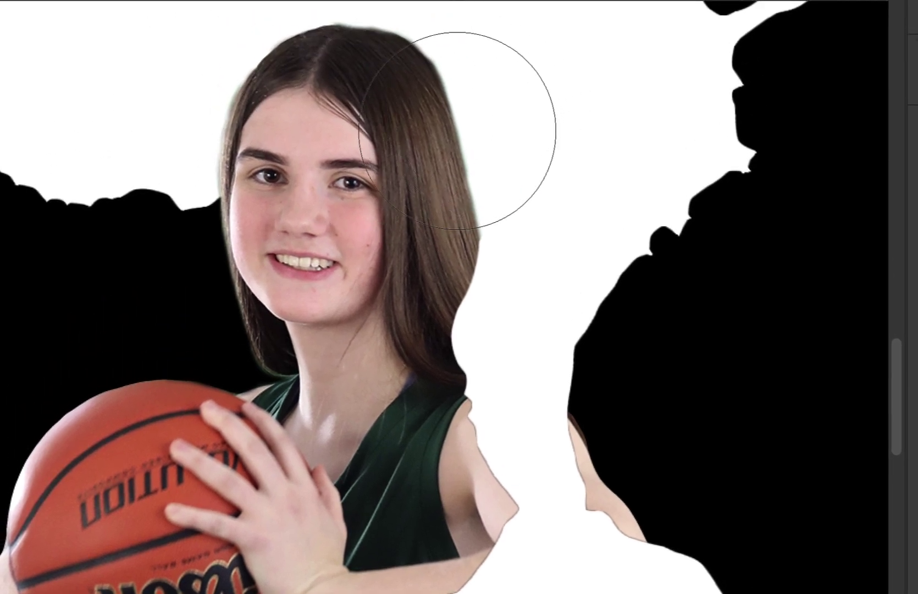
Undo a stray move, target the number 24 player's image and nudge it slightly within its layer mask.
key(v)
drag(434, 195, 408, 236)
key(super+z)
click(811, 170)
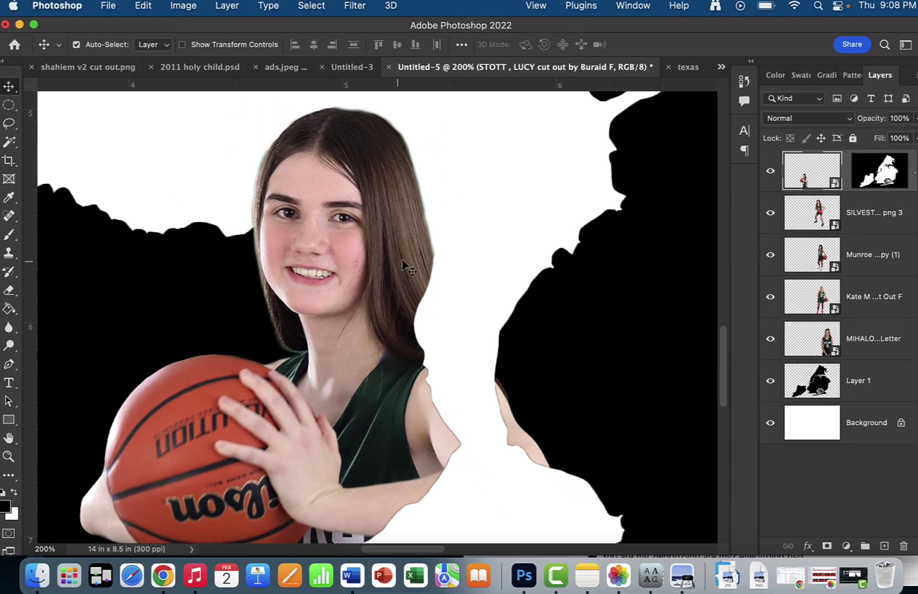
drag(385, 277, 386, 265)
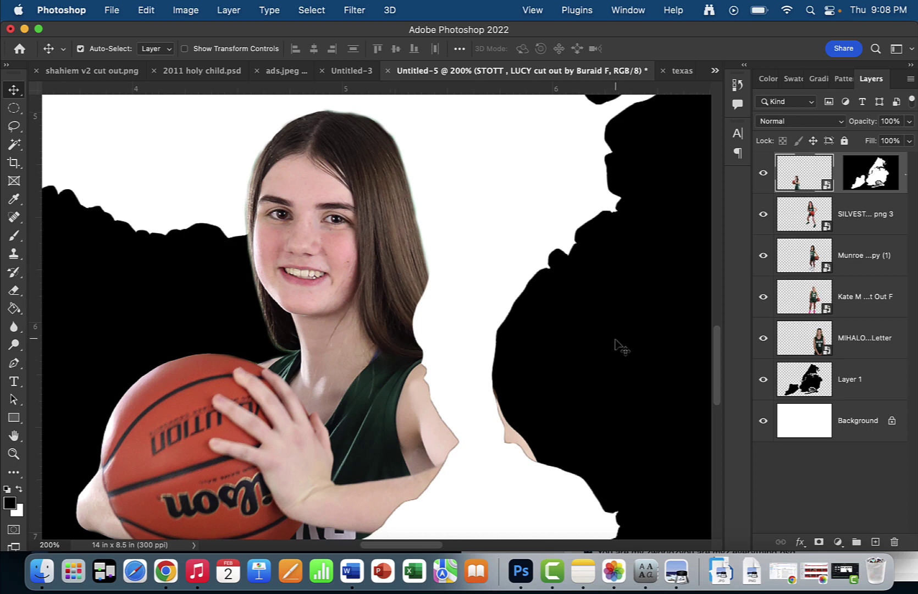
Paint black on the number 24 player's mask to hide the stray arm fragment on the neighbouring coastline.
click(875, 183)
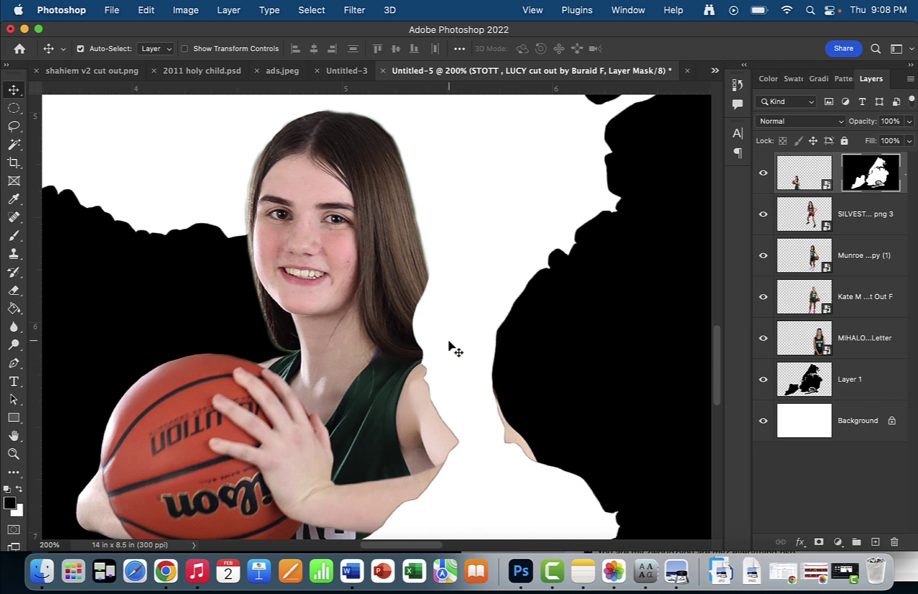
key(b)
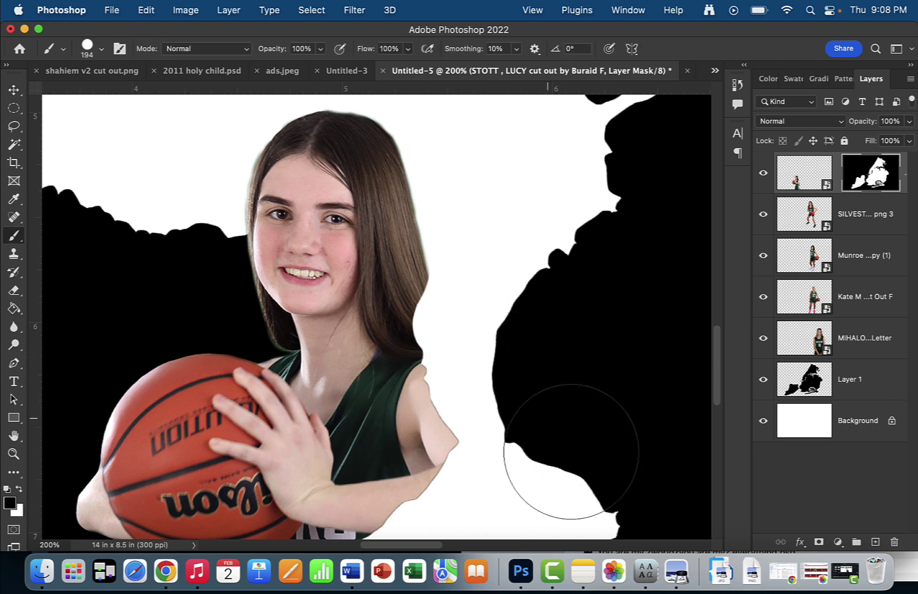
key(super+minus)
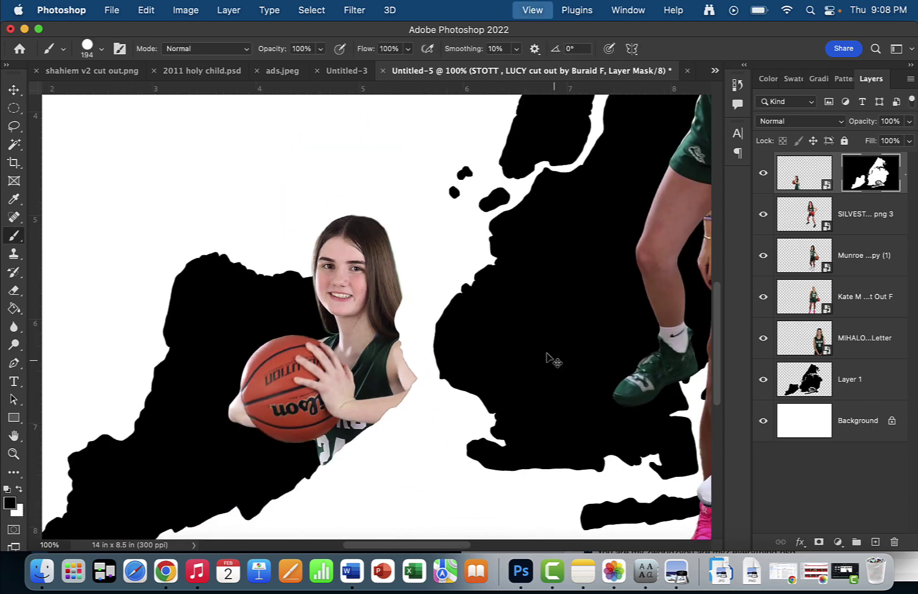
Select the number 11 player's layer and move her onto the mainland's southwestern coast beside the number 24 player.
key(super+minus)
drag(547, 352, 315, 408)
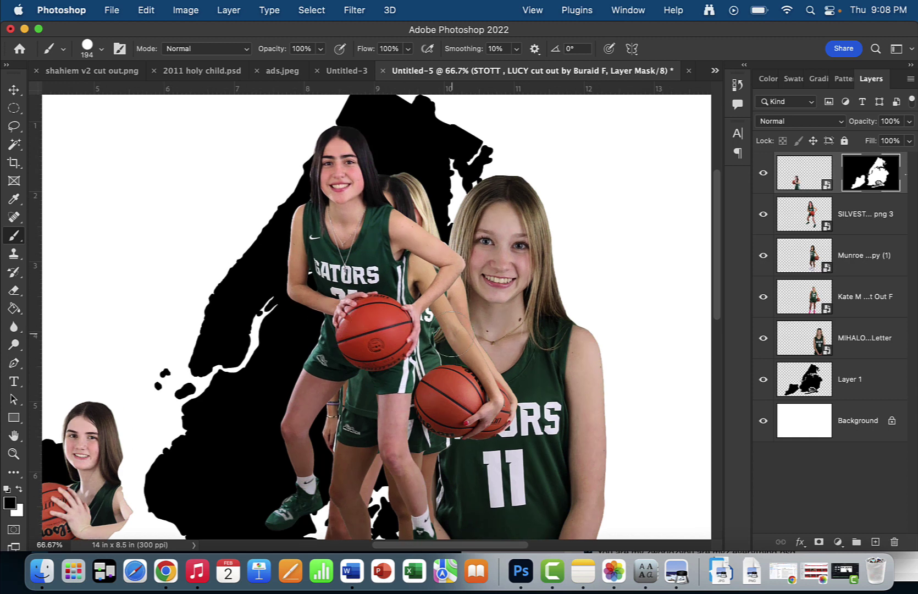
key(v)
drag(525, 328, 451, 369)
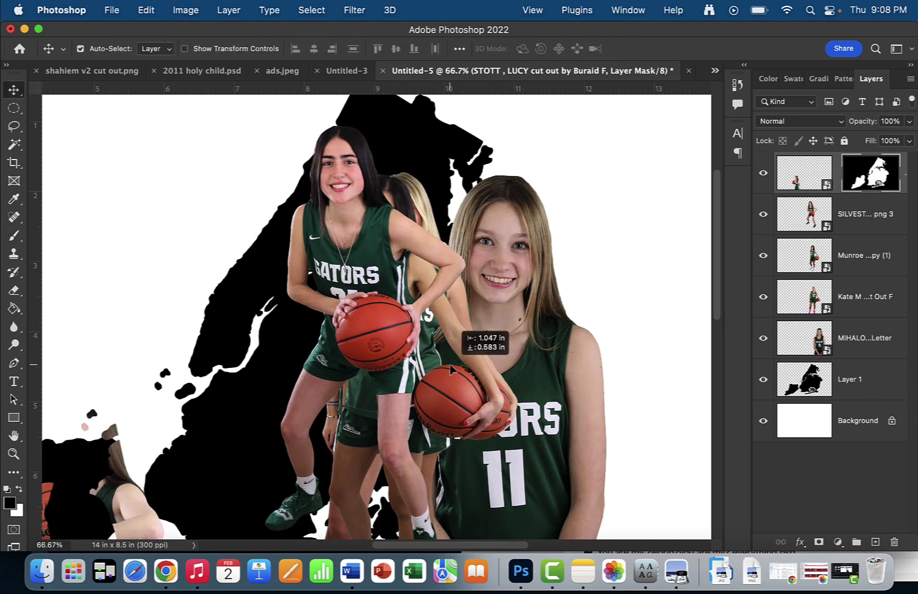
drag(460, 335, 462, 343)
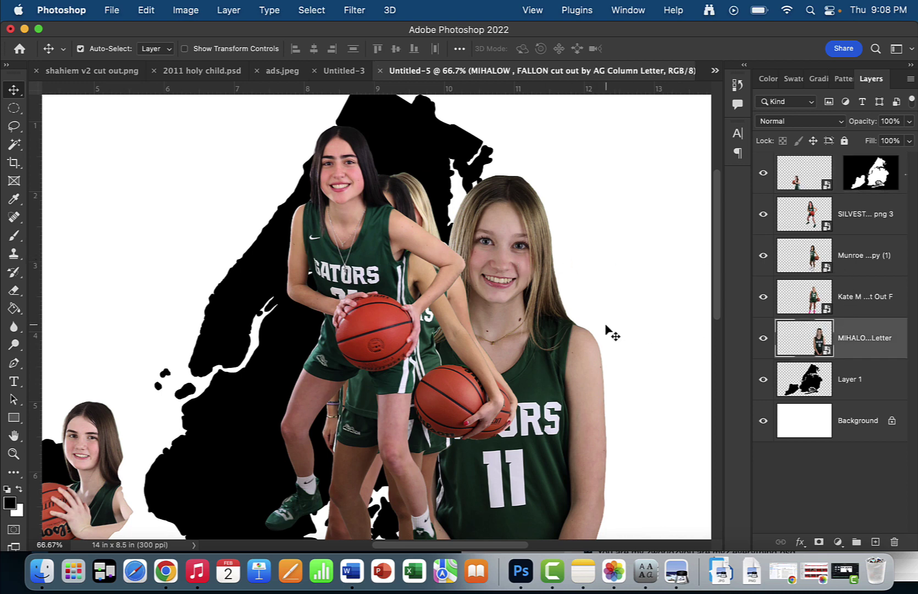
drag(527, 328, 275, 277)
Mask the number 11 player's layer with the map's outline and unlink the mask from the image.
super+click(823, 390)
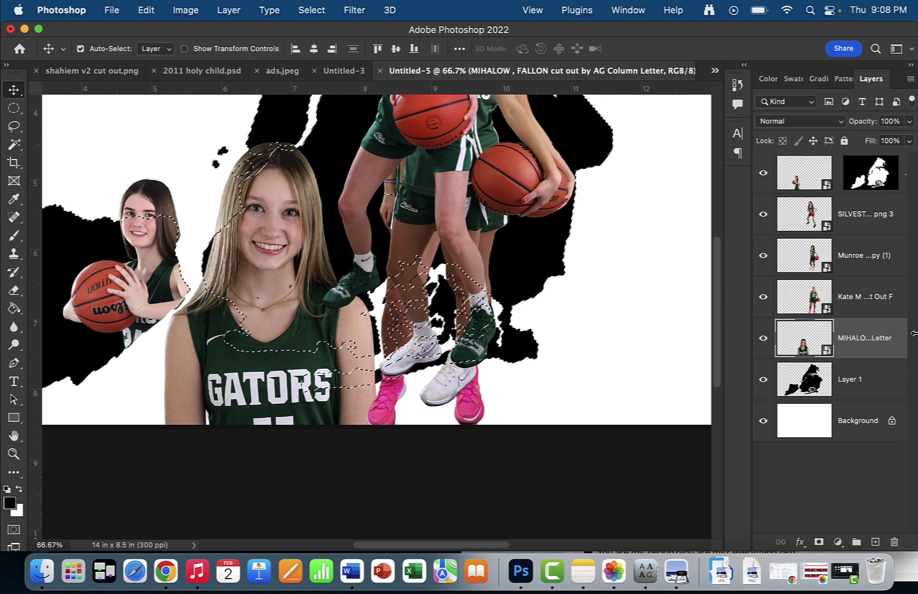
click(819, 541)
mouse_move(301, 268)
mouse_down()
mouse_move(308, 261)
mouse_move(320, 291)
mouse_move(355, 293)
mouse_move(330, 267)
mouse_move(299, 265)
mouse_up()
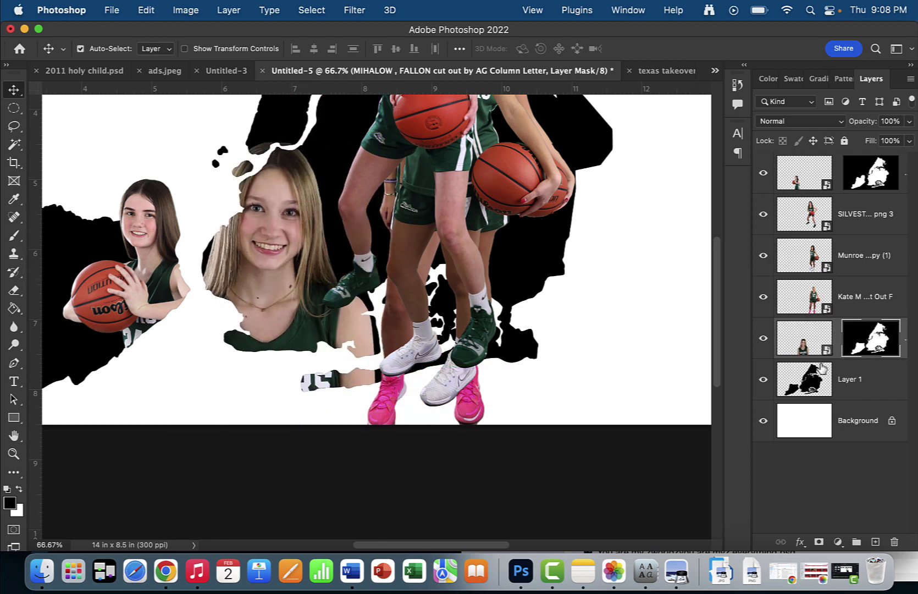
Undo the stray mask move, target the number 11 player's image and nudge it slightly within its layer mask.
drag(241, 242, 294, 235)
key(super+z)
click(802, 338)
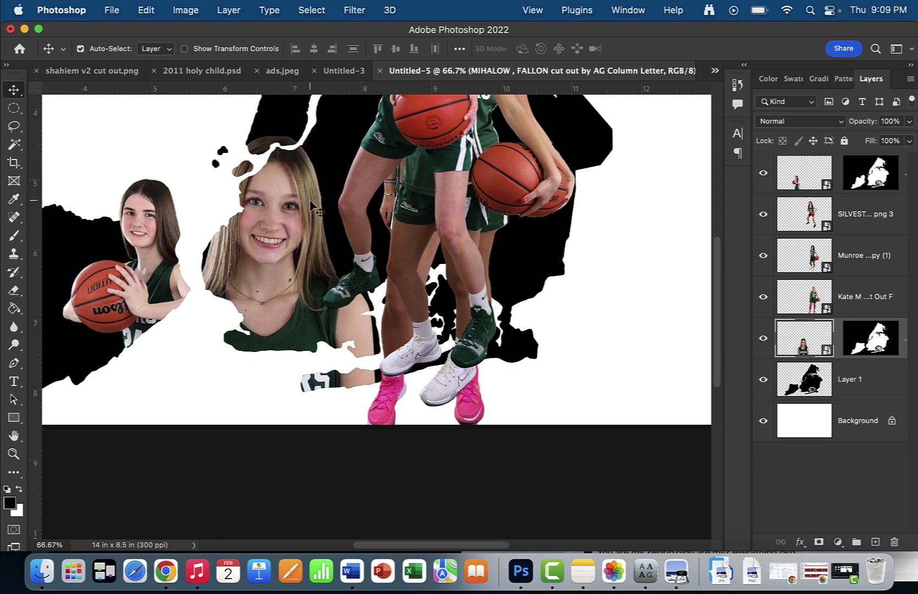
Separate the overlapping players by moving the foremost dark-haired player westward and the number 12 player to the map's eastern edge.
scroll(313, 230, up, 6)
scroll(313, 231, left, 2)
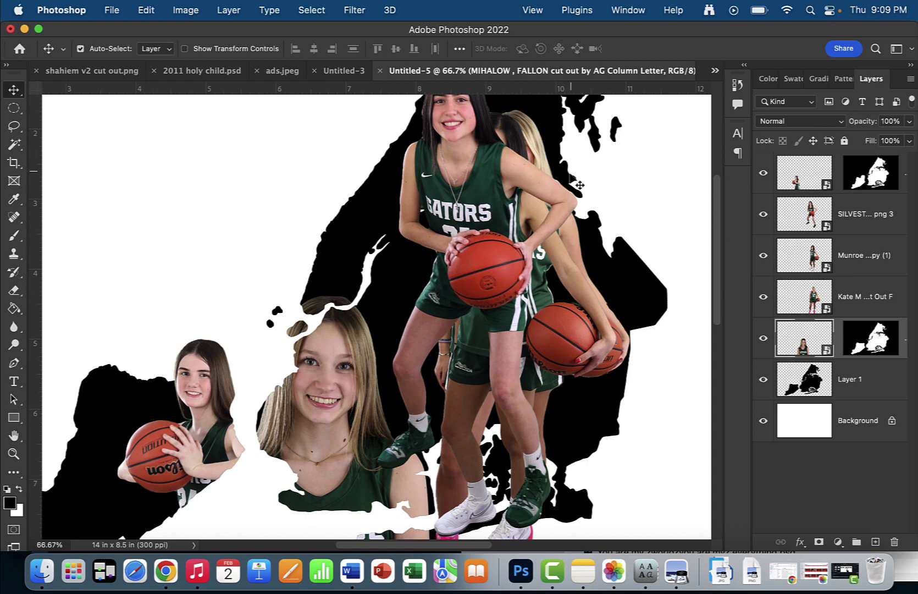
drag(517, 277, 454, 390)
drag(494, 263, 618, 382)
click(524, 296)
drag(524, 293, 514, 323)
drag(614, 333, 645, 281)
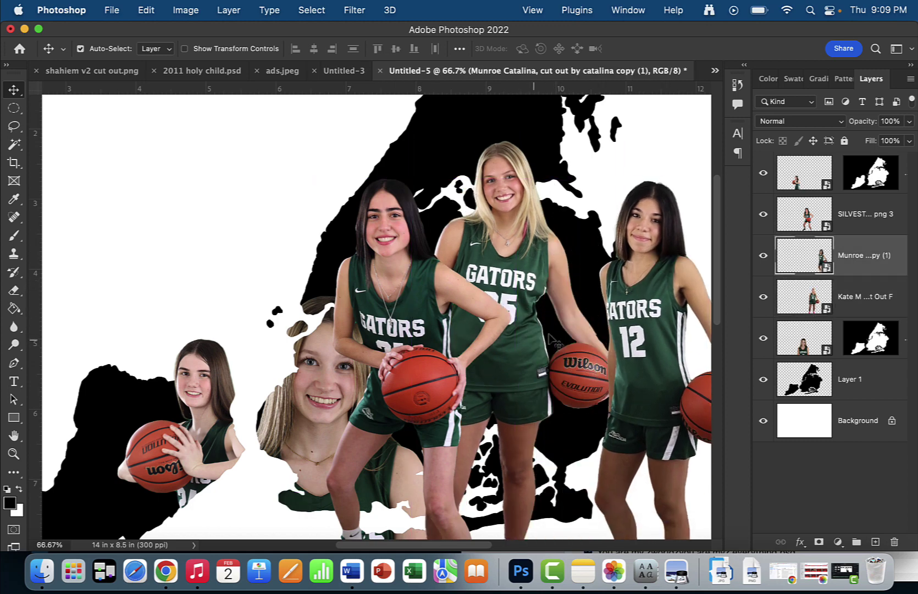
Move the number 35 player and the dark-haired player in front of her to the canvas's western side, clear of the map's centre.
drag(522, 335, 330, 260)
click(489, 343)
drag(403, 286, 137, 333)
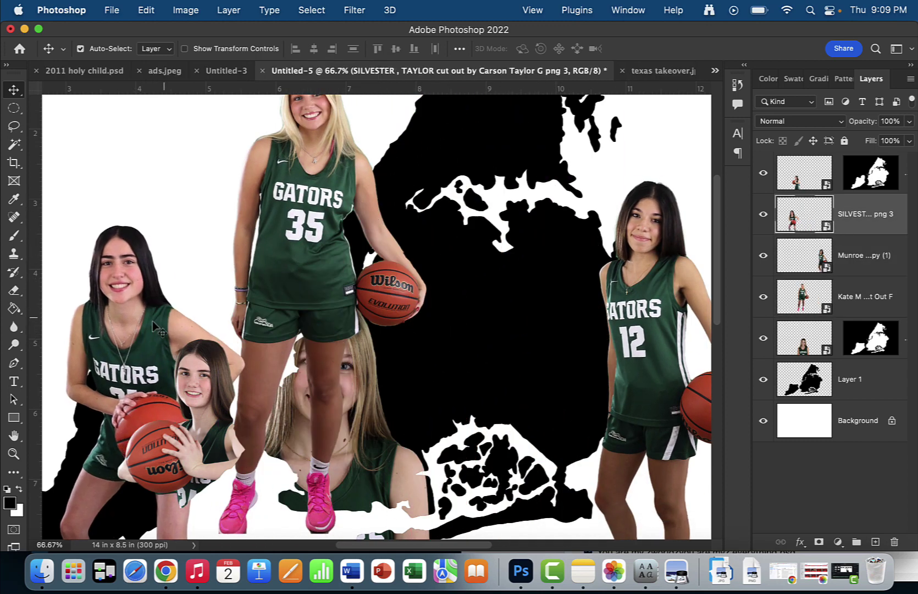
drag(303, 275, 142, 303)
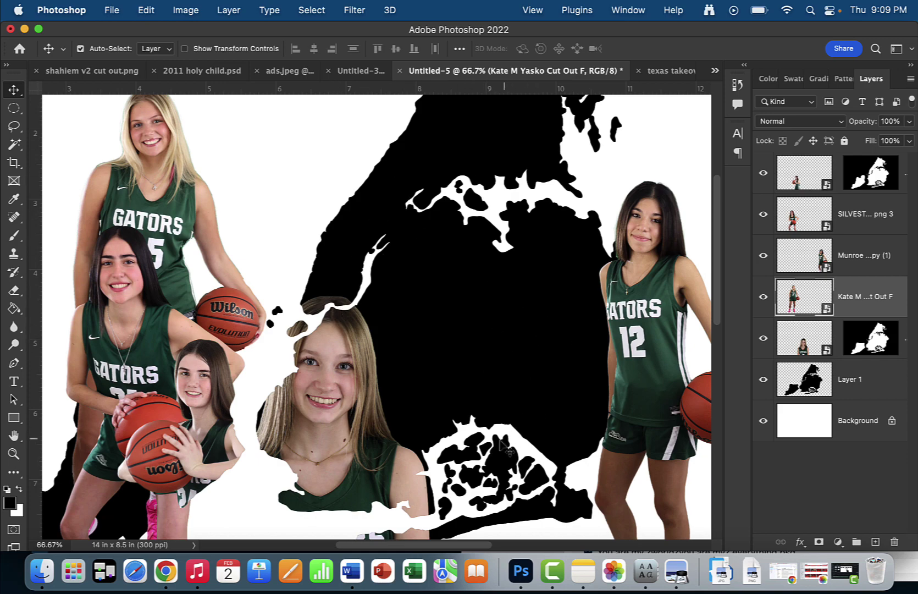
Move the number 35 player onto the map's southeastern part, between the number 11 and number 12 players.
key(space)
drag(505, 408, 443, 330)
scroll(349, 291, up, 5)
scroll(349, 291, left, 5)
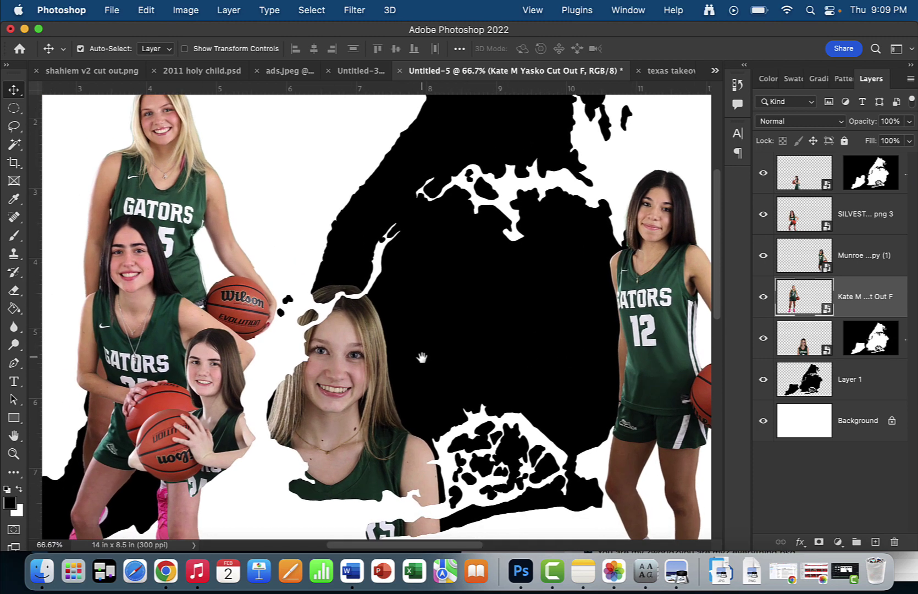
drag(185, 199, 644, 358)
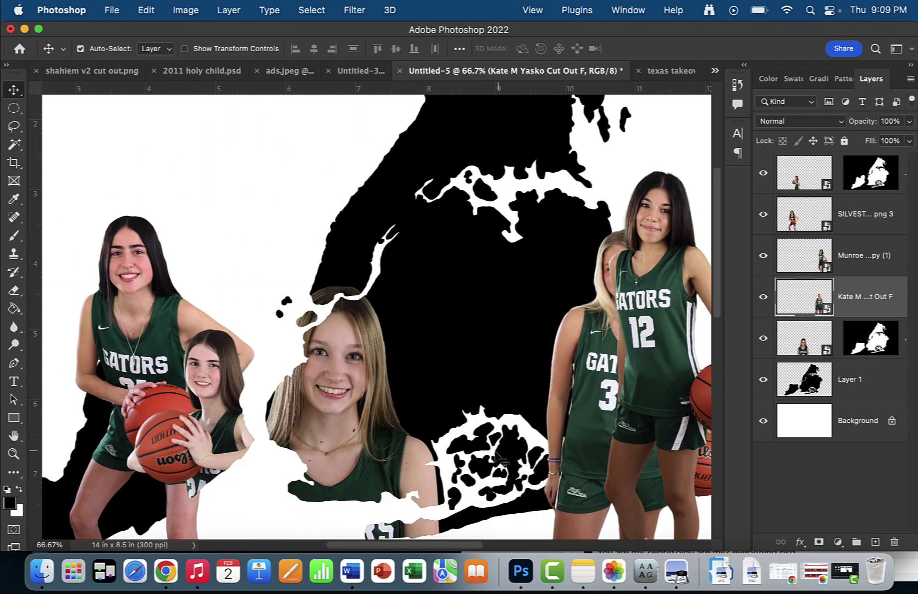
scroll(501, 461, down, 6)
scroll(502, 461, right, 6)
drag(499, 290, 416, 361)
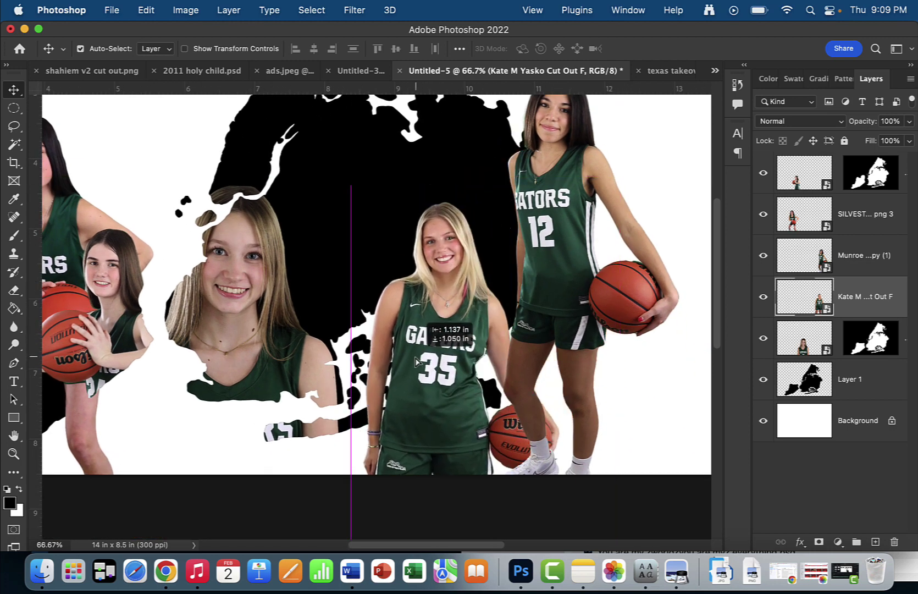
Scale the number 35 player up to about 30% with Free Transform and reposition her beside the number 11 player.
key(super)
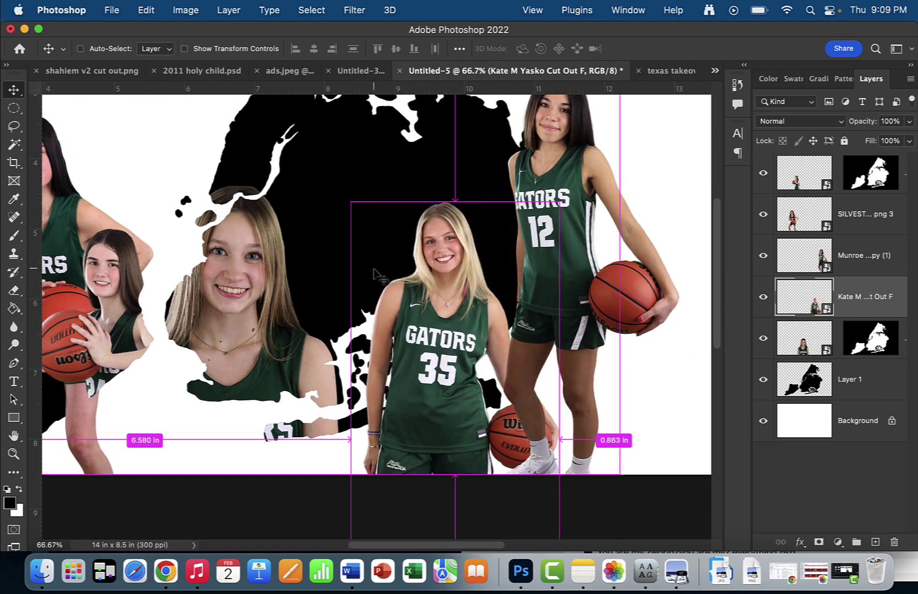
key(super+t)
scroll(544, 222, up, 5)
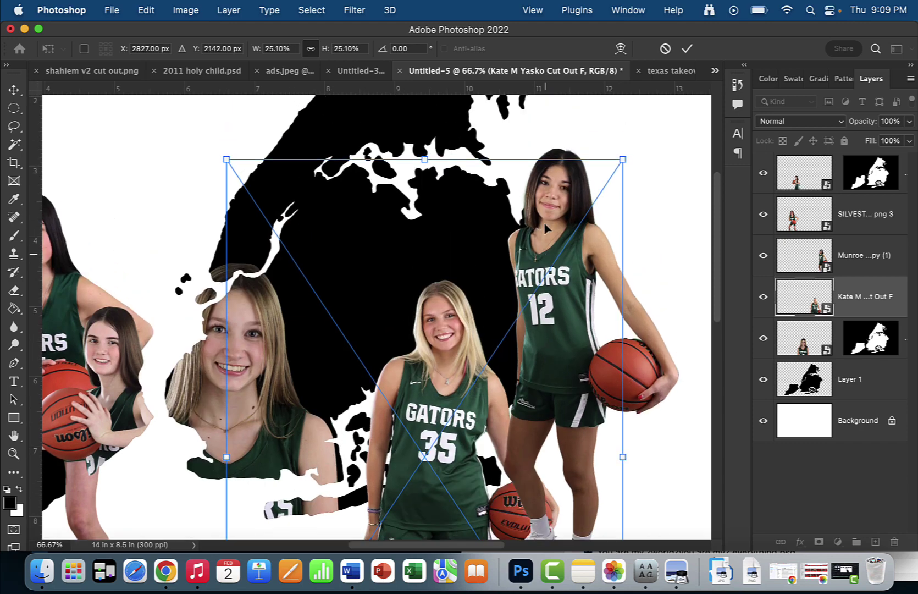
drag(626, 194, 728, 109)
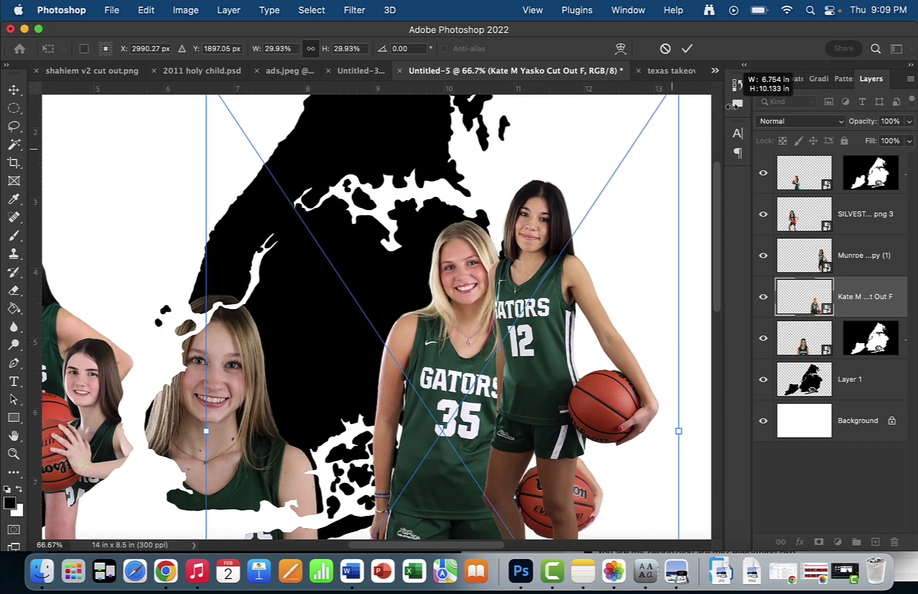
drag(570, 276, 509, 301)
drag(489, 353, 531, 300)
click(687, 49)
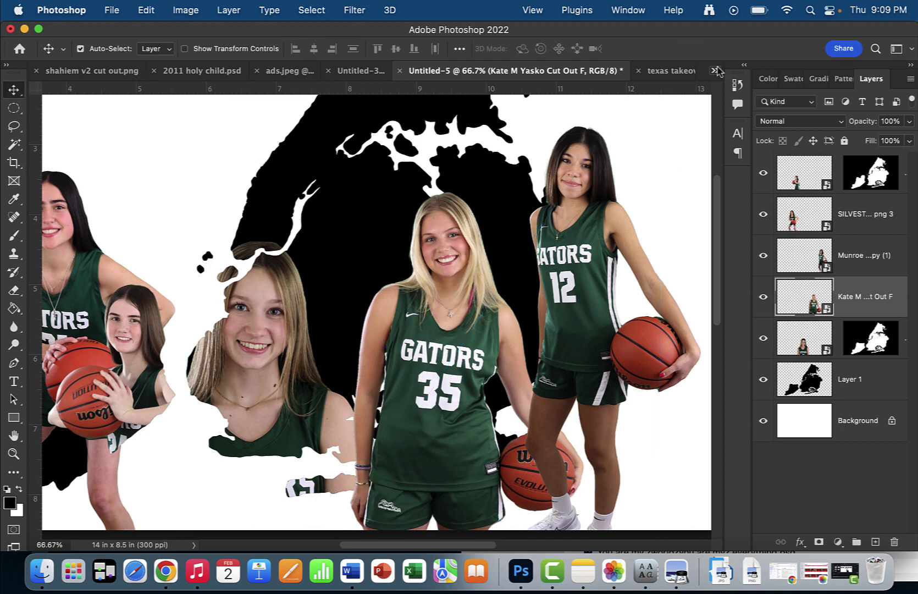
Mask the number 35 player's layer with the map's outline and shift her unlinked image eastward within the mask.
super+click(811, 392)
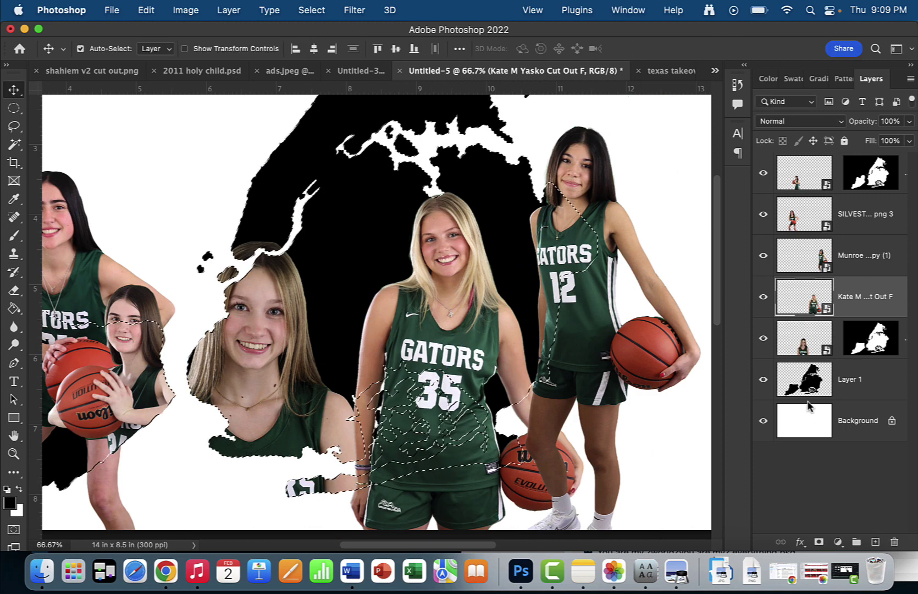
click(819, 542)
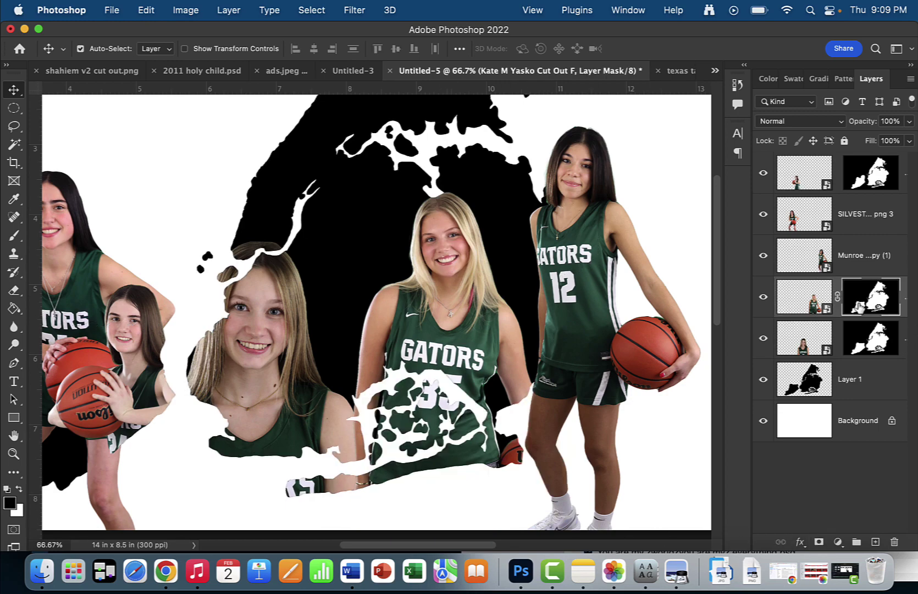
drag(407, 352, 476, 347)
key(super+z)
click(811, 307)
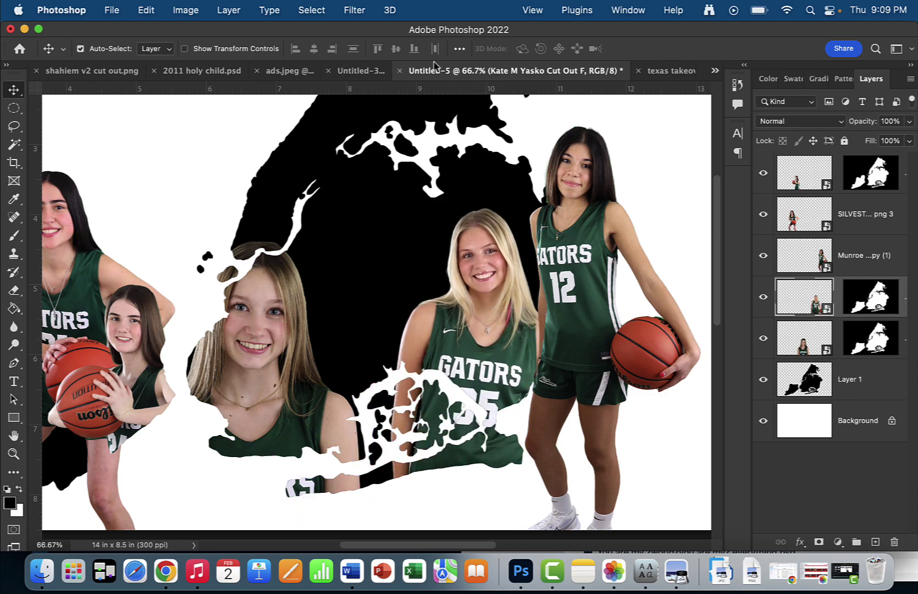
Check the Texas Takeover and ads.jpeg reference posters for how the players fill and overlap the map shape.
click(663, 72)
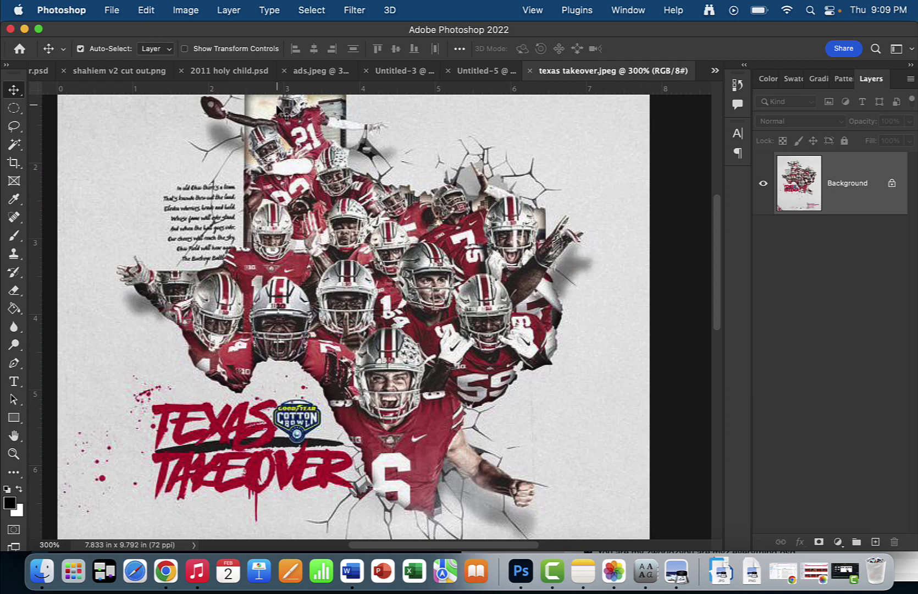
click(309, 74)
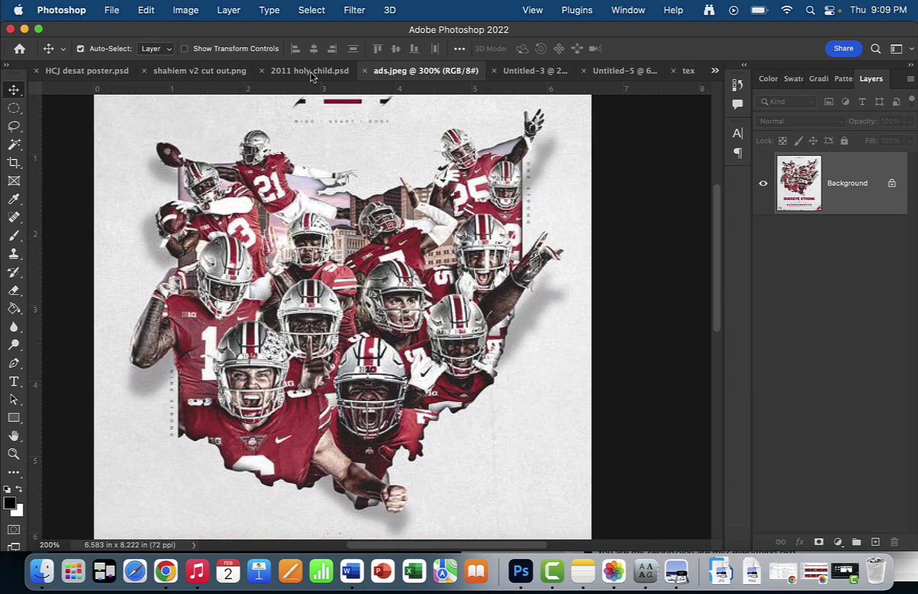